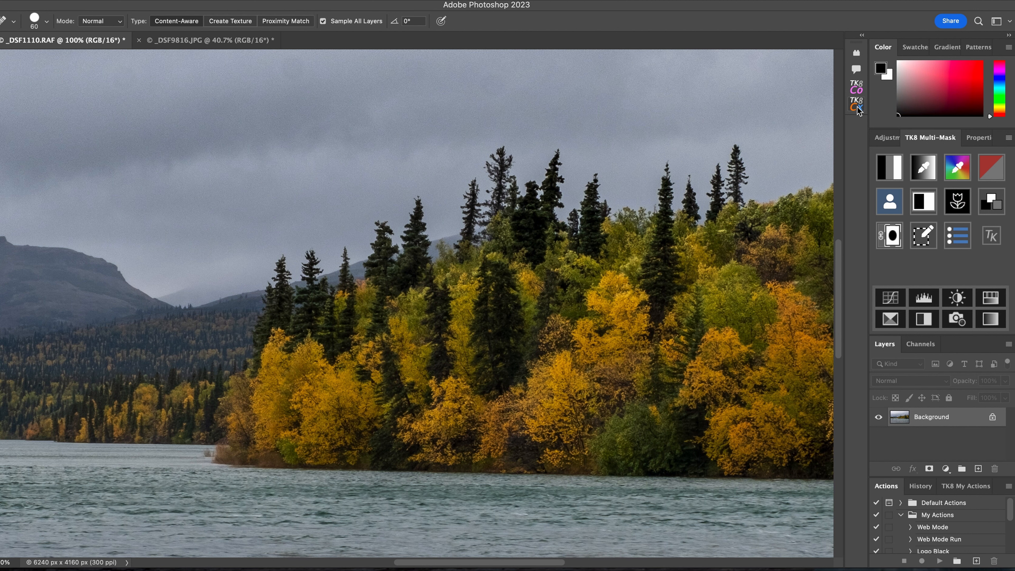
- Run the TK8 Clean Dust action on the _DSF1110.RAF lake photo and put the TK8 actions list away
left_click(857, 107)
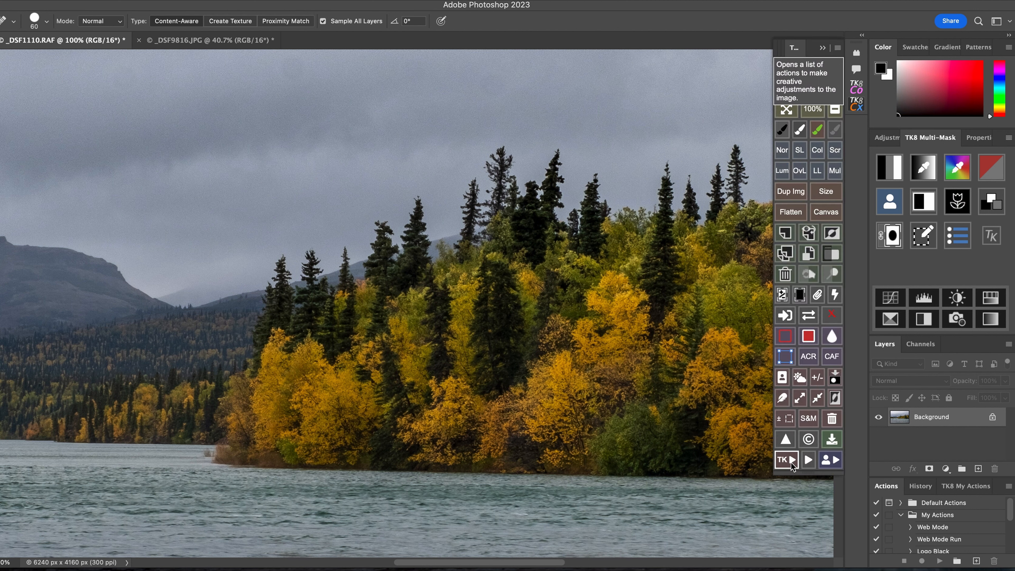
left_click(790, 464)
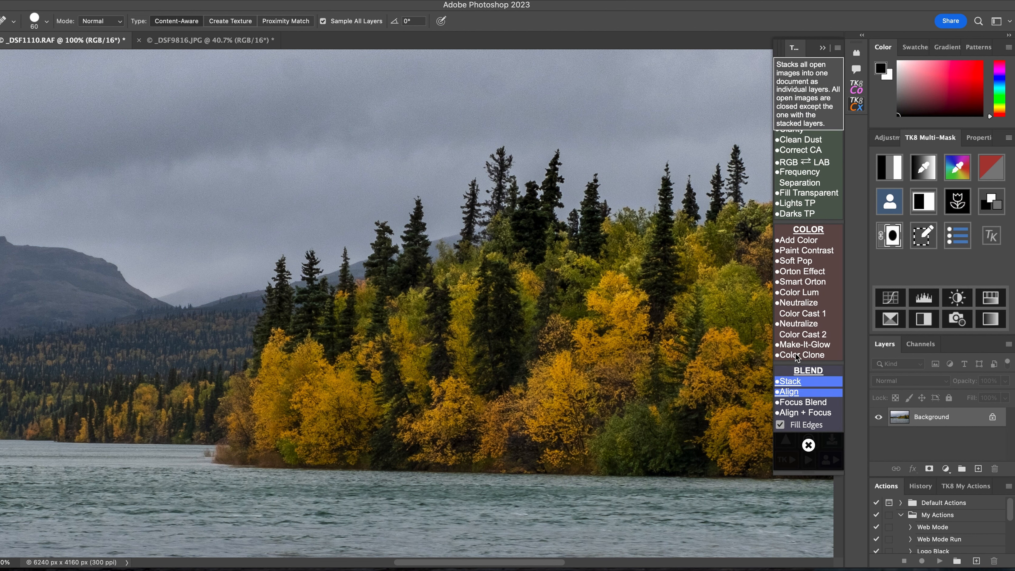
left_click(804, 140)
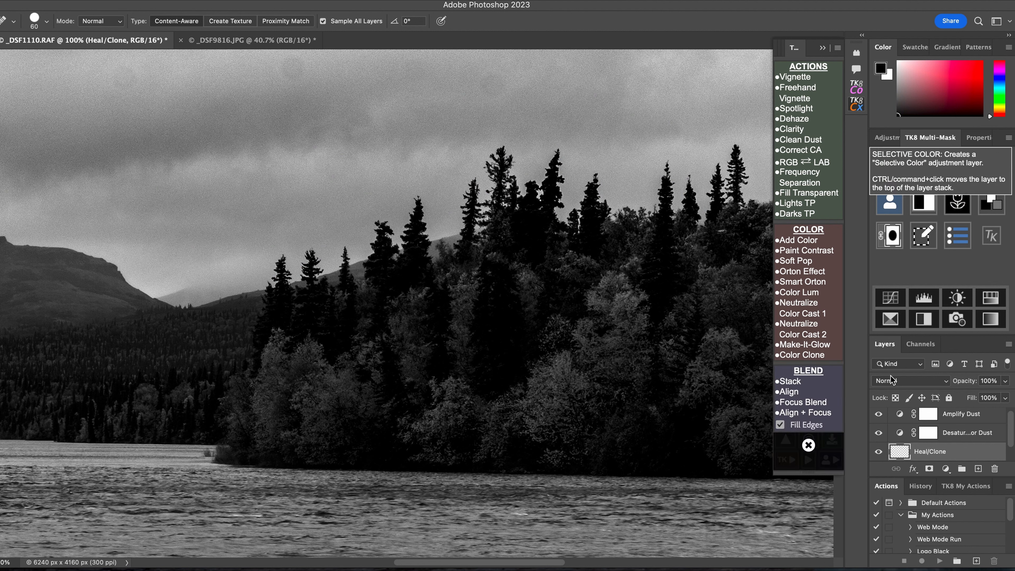
left_click(808, 445)
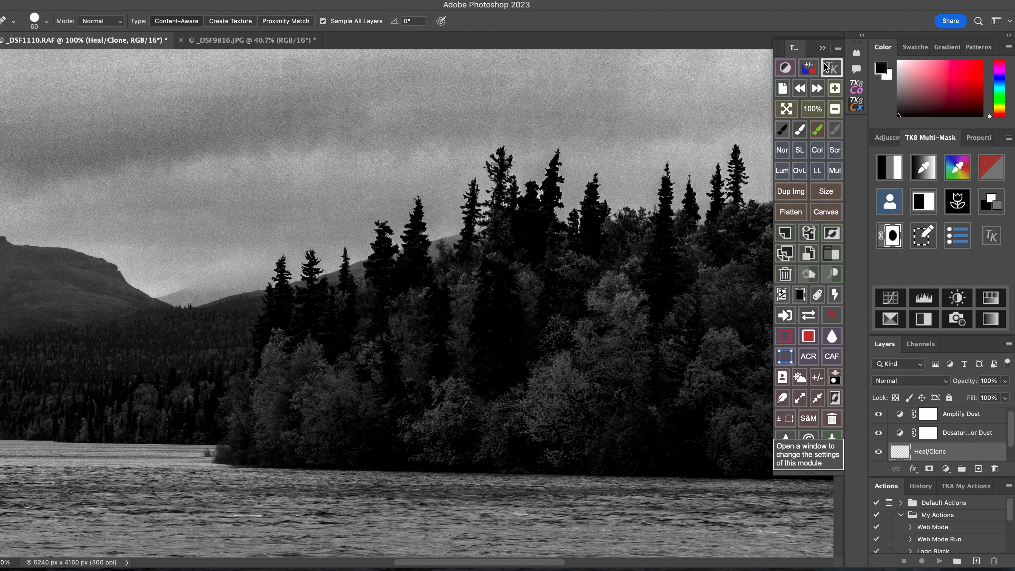
left_click(822, 48)
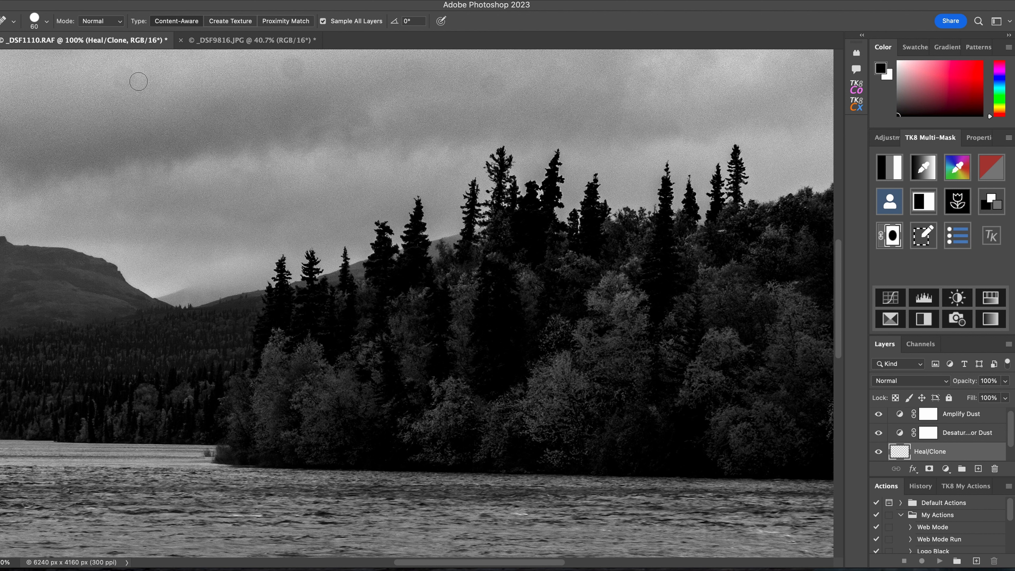
- Paint out the dust spots in the cloudy sky on the Heal/Clone layer with the content-aware healing brush at size 60
left_click_drag(133, 76, 125, 82)
left_click_drag(289, 68, 294, 68)
mouse_move(496, 80)
left_mouse_down()
mouse_move(485, 84)
mouse_move(499, 82)
left_mouse_up()
scroll(601, 94, "up", 5)
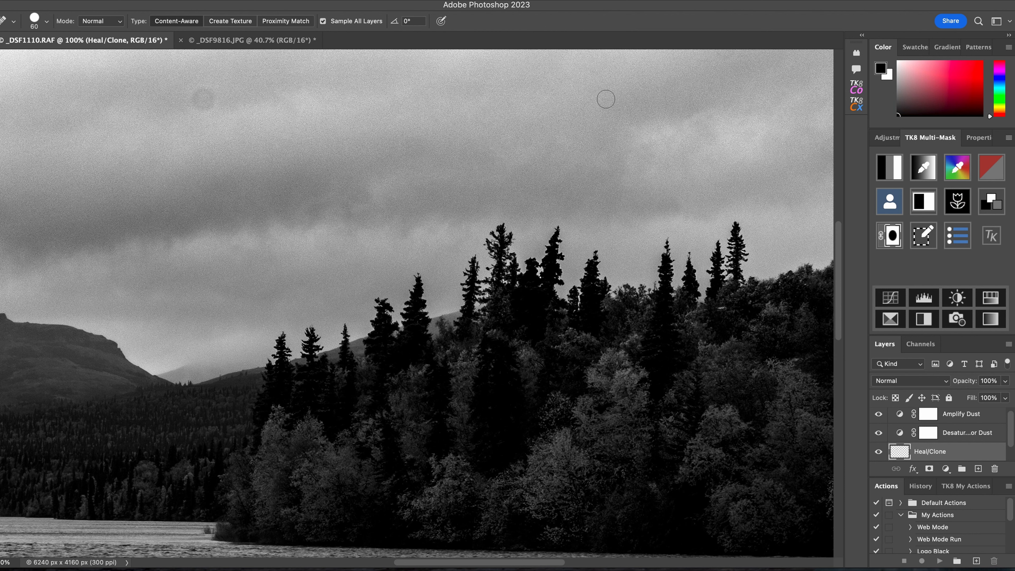
scroll(605, 99, "up", 3)
mouse_move(209, 138)
left_mouse_down()
mouse_move(195, 144)
mouse_move(204, 140)
left_mouse_up()
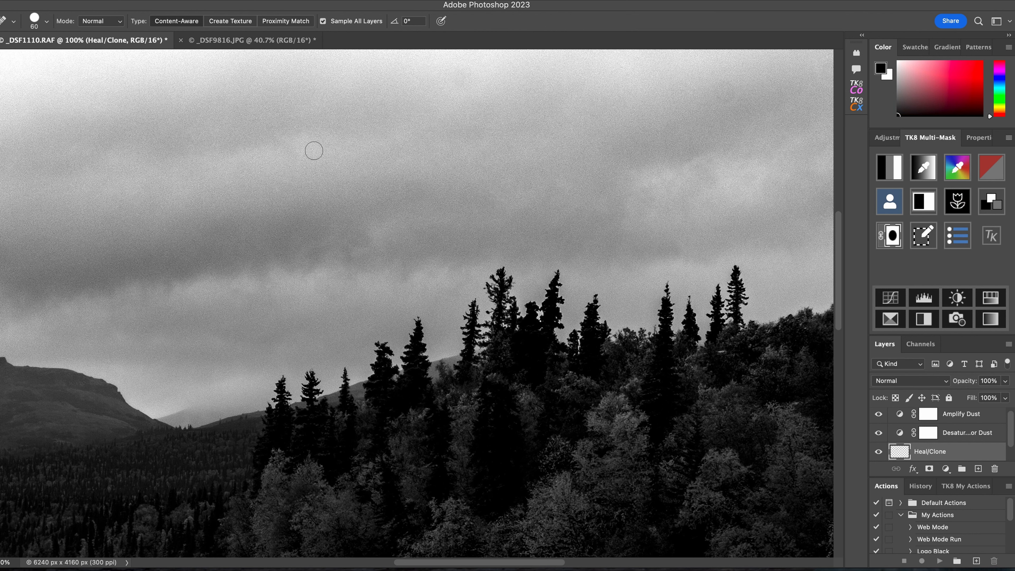
scroll(314, 150, "up", 6)
scroll(314, 151, "up", 15)
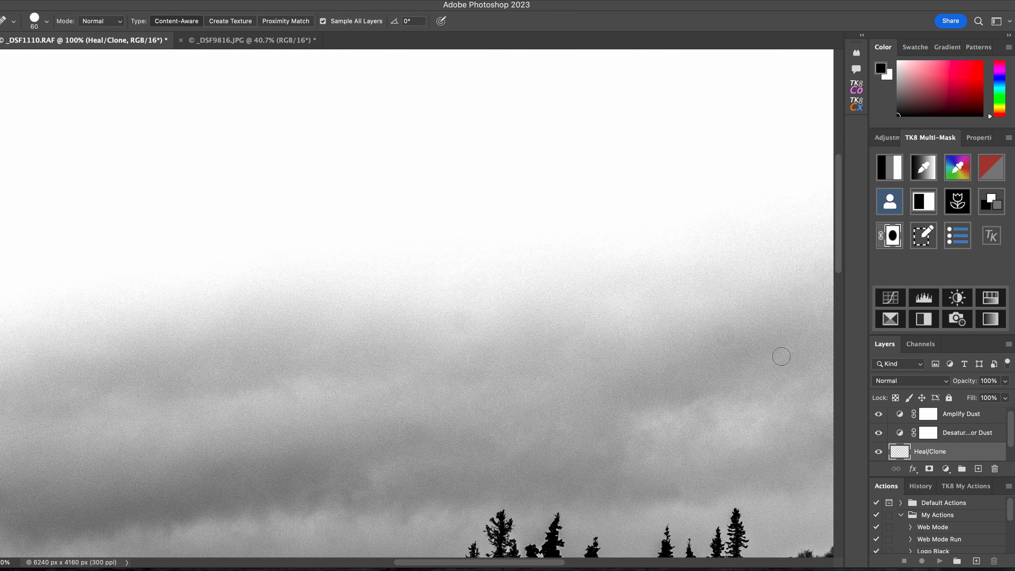
- Delete the Amplify Dust adjustment layer and the desaturation dust layer beneath it, keeping the Heal/Clone layer
left_click(953, 420)
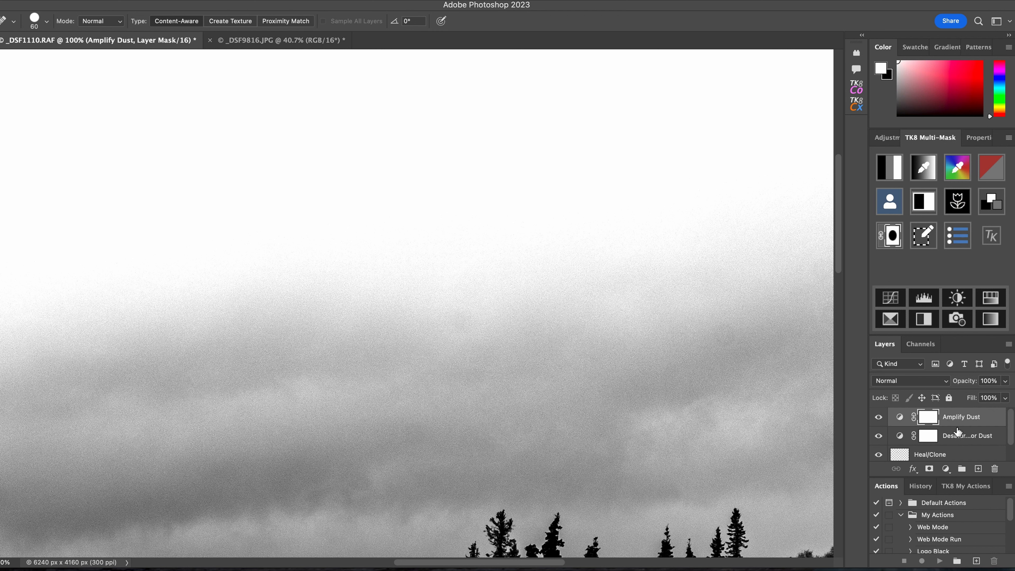
left_click(960, 438, "shift")
right_click(958, 435)
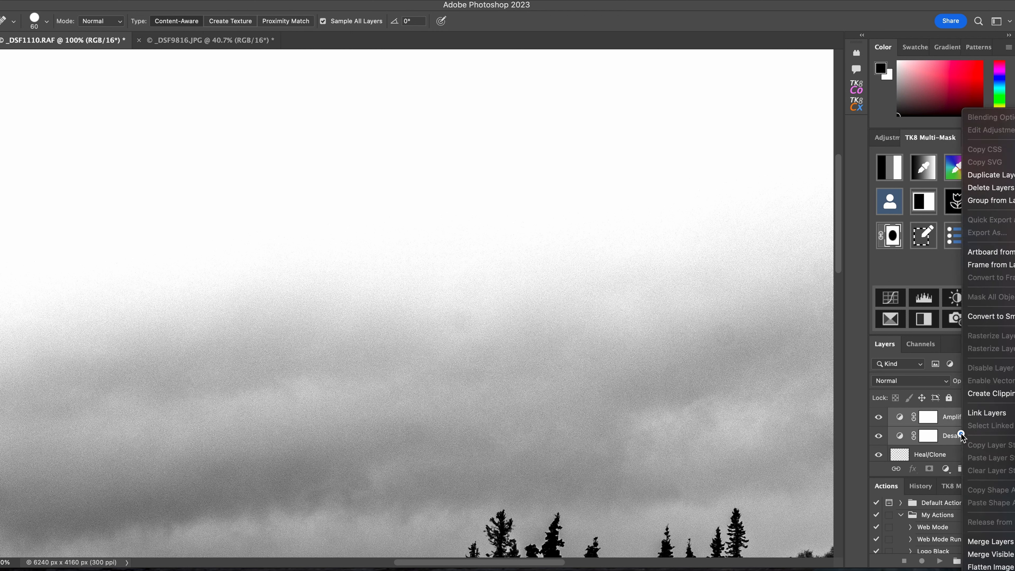
left_click(987, 188)
left_click(590, 177)
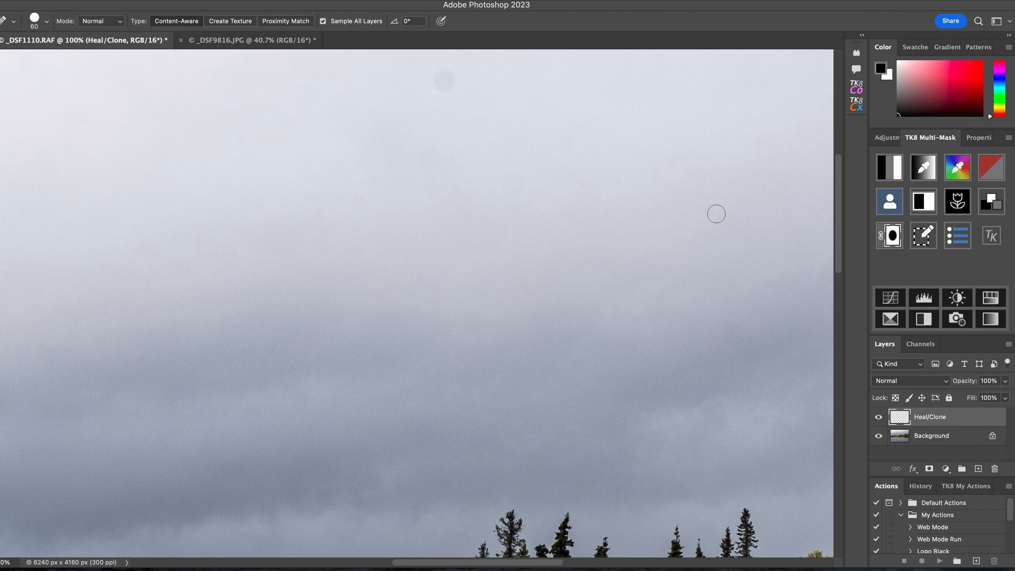
- Fit the whole lake photo in the window to check the sky in full colour
left_click(856, 105)
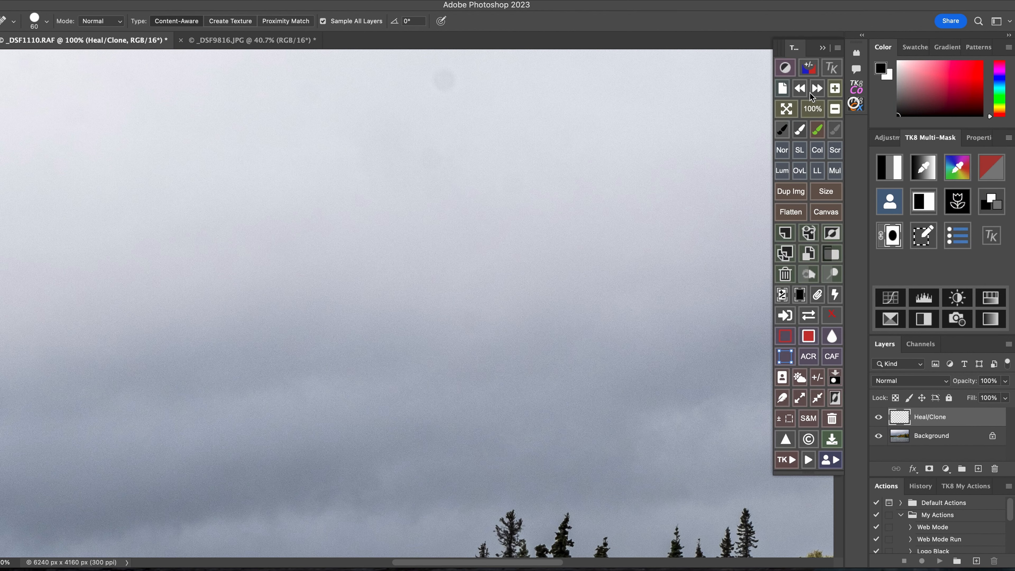
left_click(786, 109)
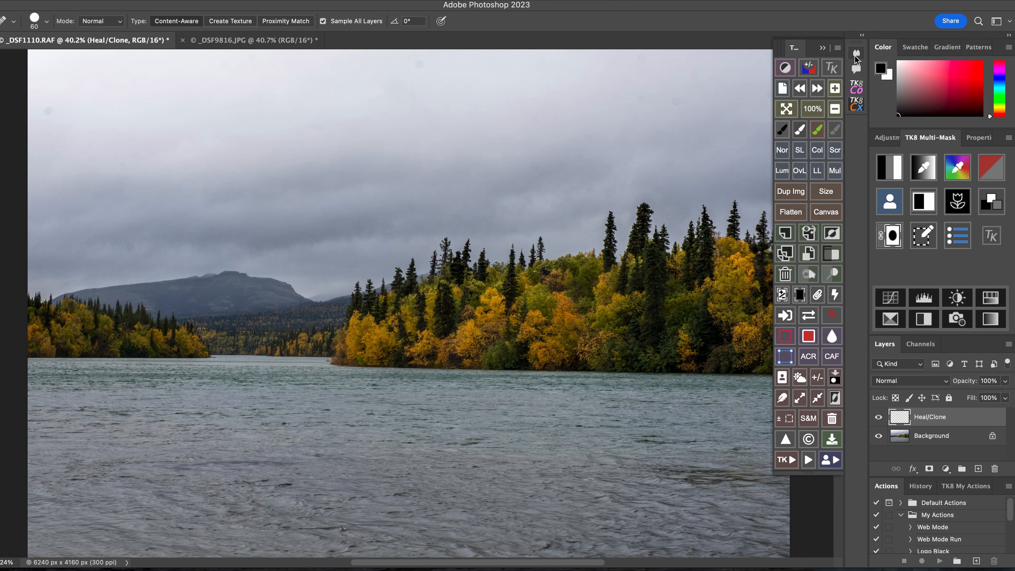
left_click(823, 48)
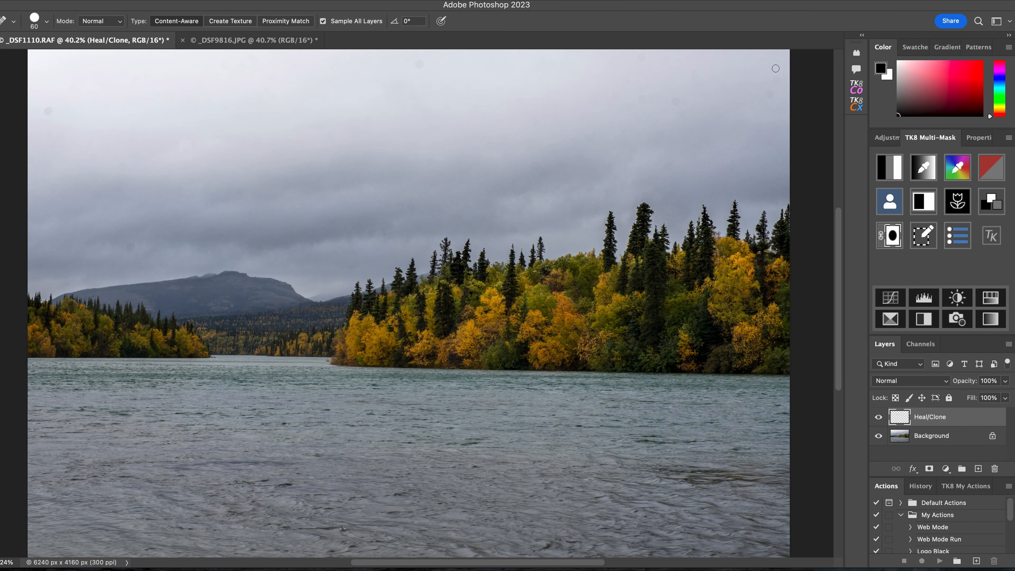
- Switch to the _DSF9816.JPG green hill photo and run the TK8 Clean Dust action on it
left_click(262, 40)
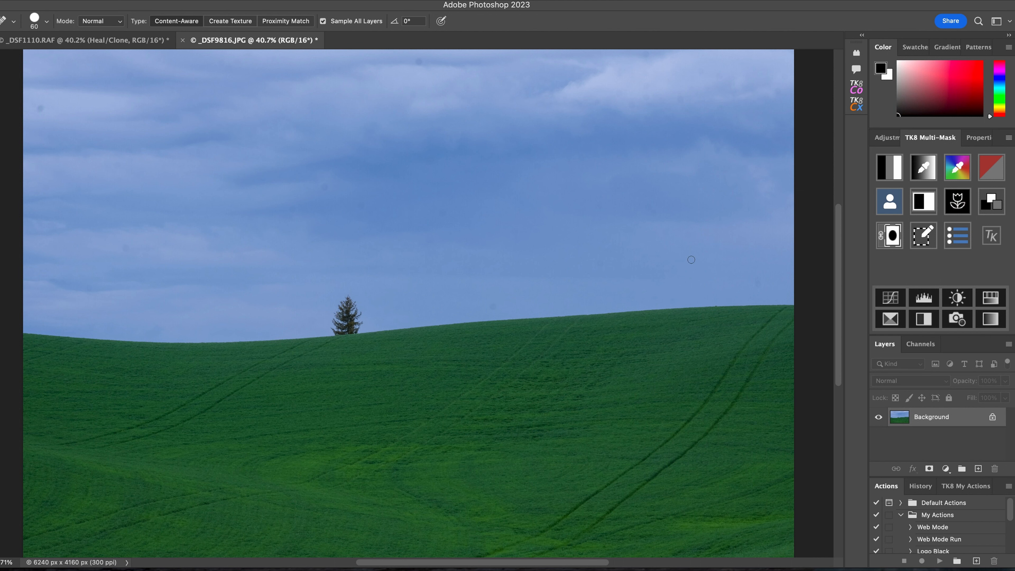
left_click(858, 107)
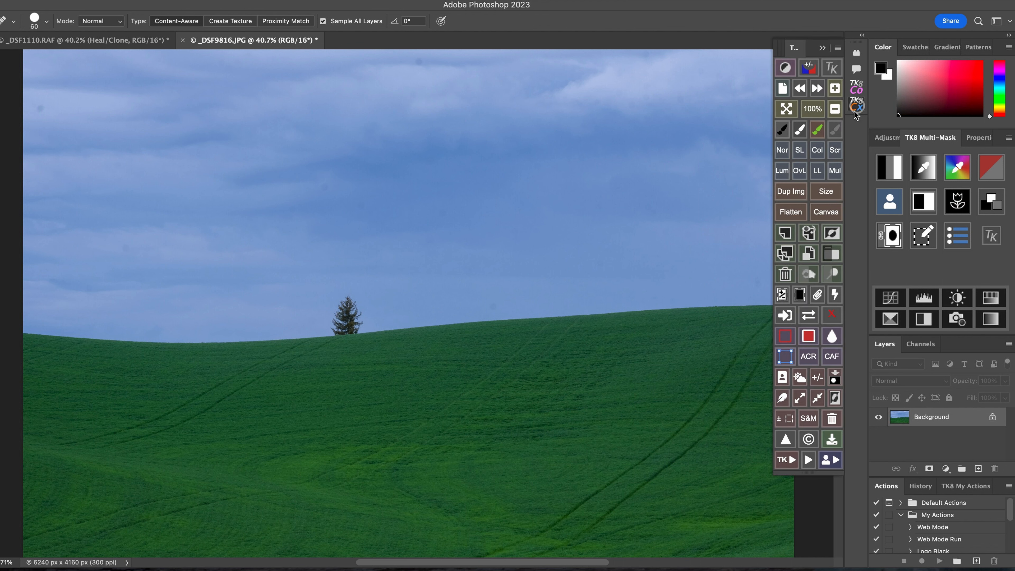
left_click(786, 459)
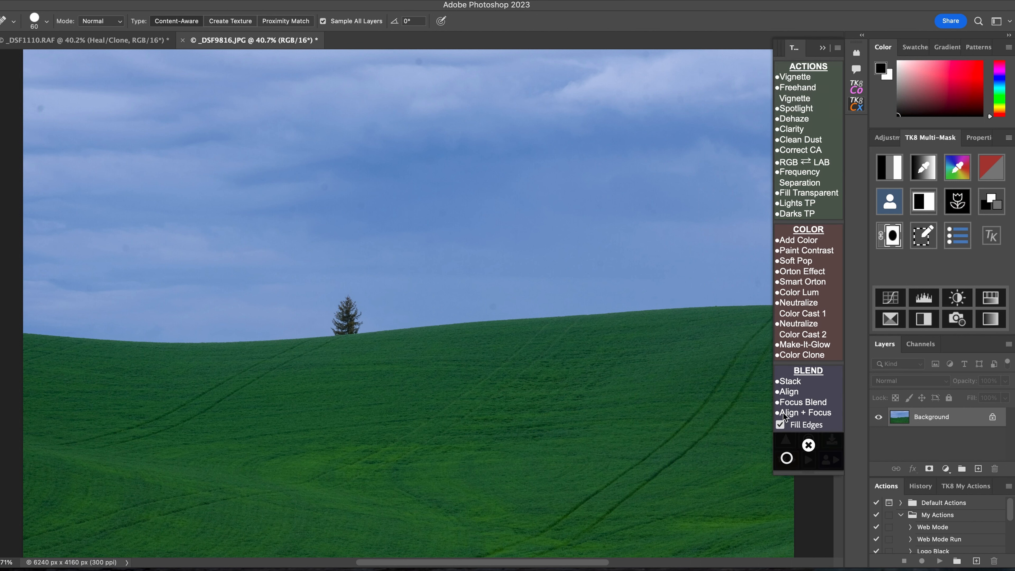
left_click(795, 139)
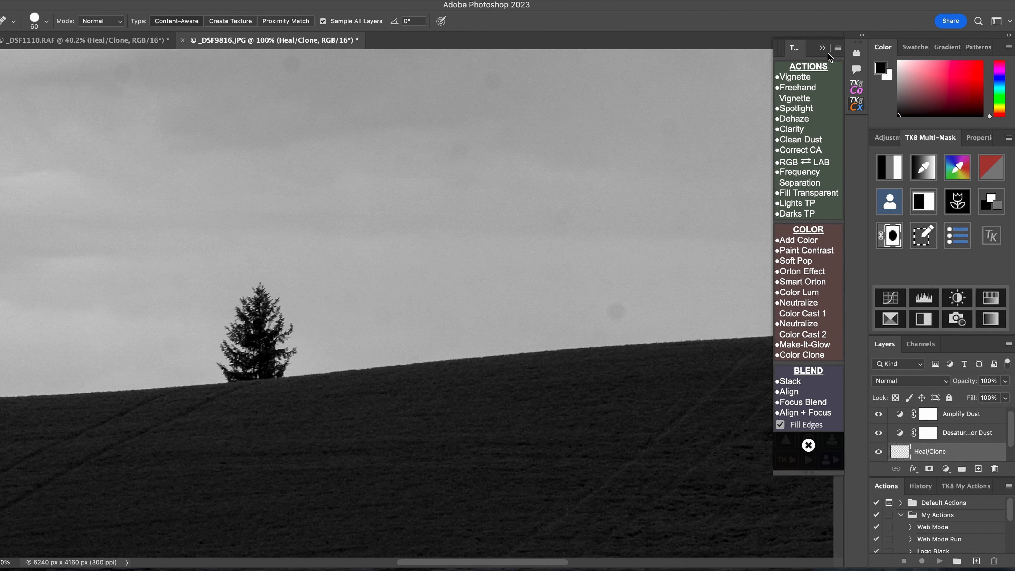
left_click(823, 47)
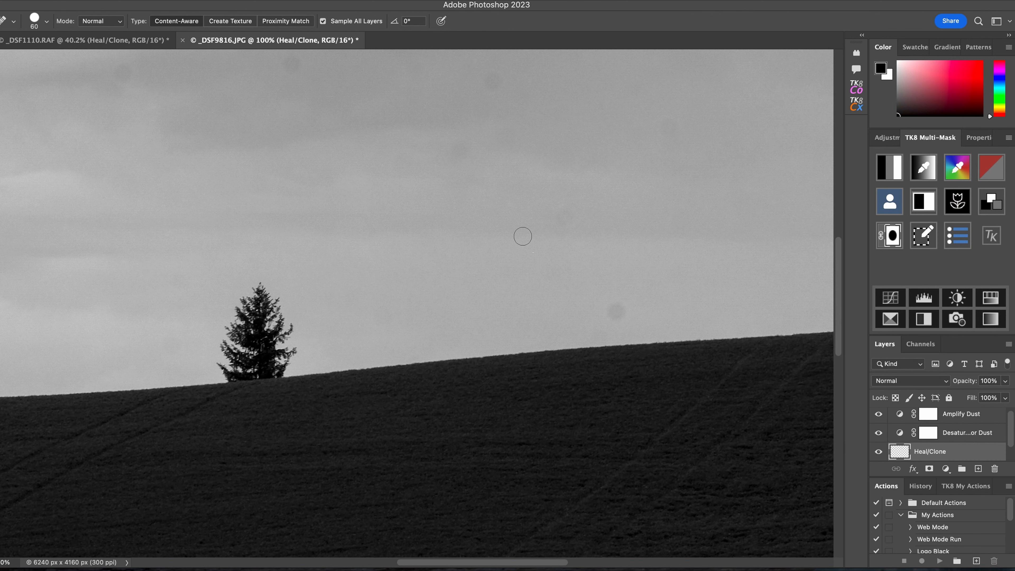
- Heal the dust spots in the lower sky above the lone tree and the hillside on the Heal/Clone layer
mouse_move(611, 303)
left_mouse_down()
mouse_move(609, 312)
mouse_move(617, 304)
left_mouse_up()
left_click_drag(500, 75, 482, 78)
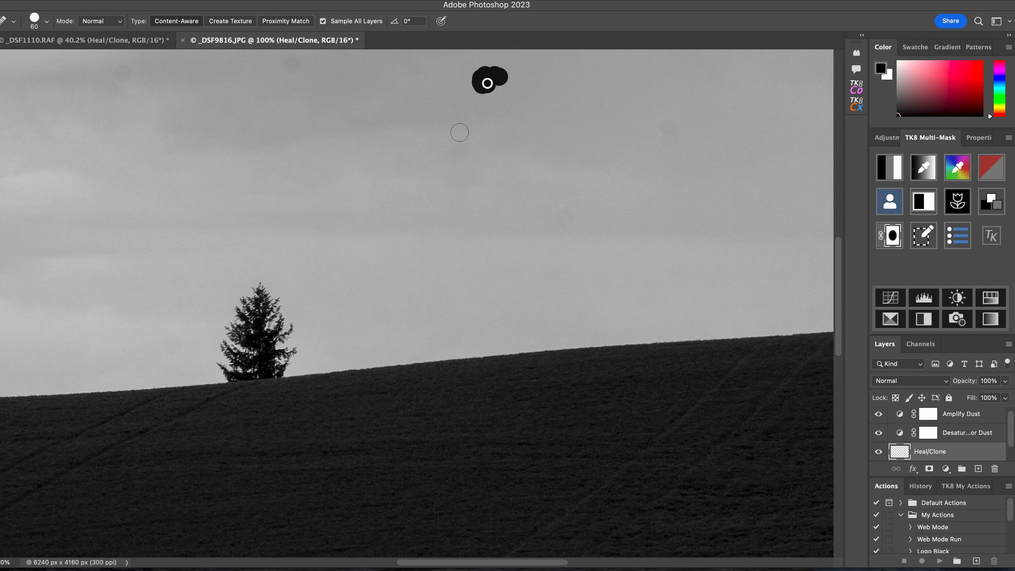
left_click_drag(460, 143, 458, 140)
left_click_drag(295, 66, 284, 66)
left_click_drag(121, 68, 121, 70)
left_click_drag(666, 129, 668, 121)
left_click(566, 212)
- Heal the remaining dark dust spots higher in the sky, up to the bright clouds
scroll(316, 214, "up", 10)
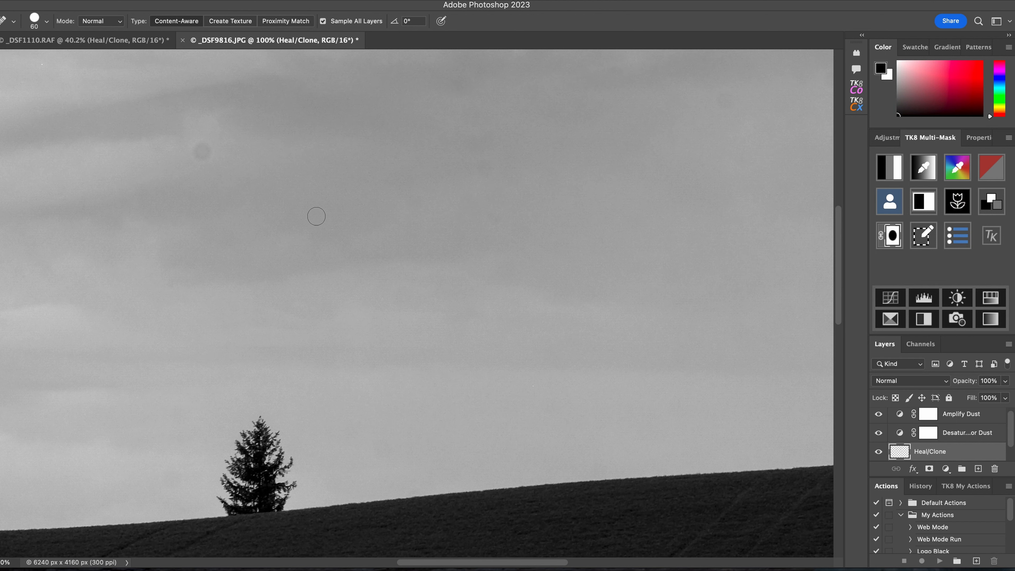
left_click_drag(204, 203, 206, 203)
scroll(322, 212, "up", 11)
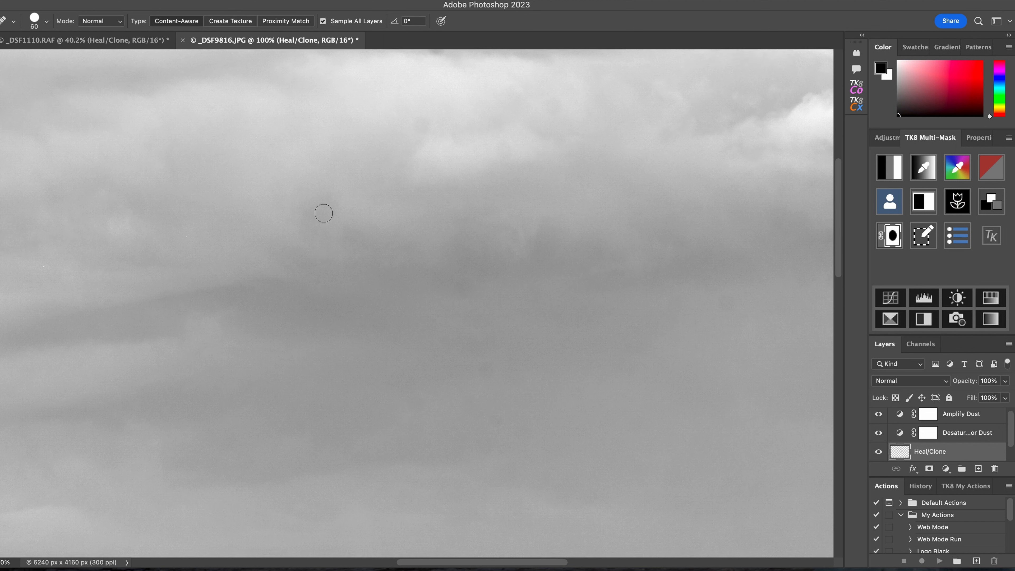
left_click_drag(436, 97, 437, 98)
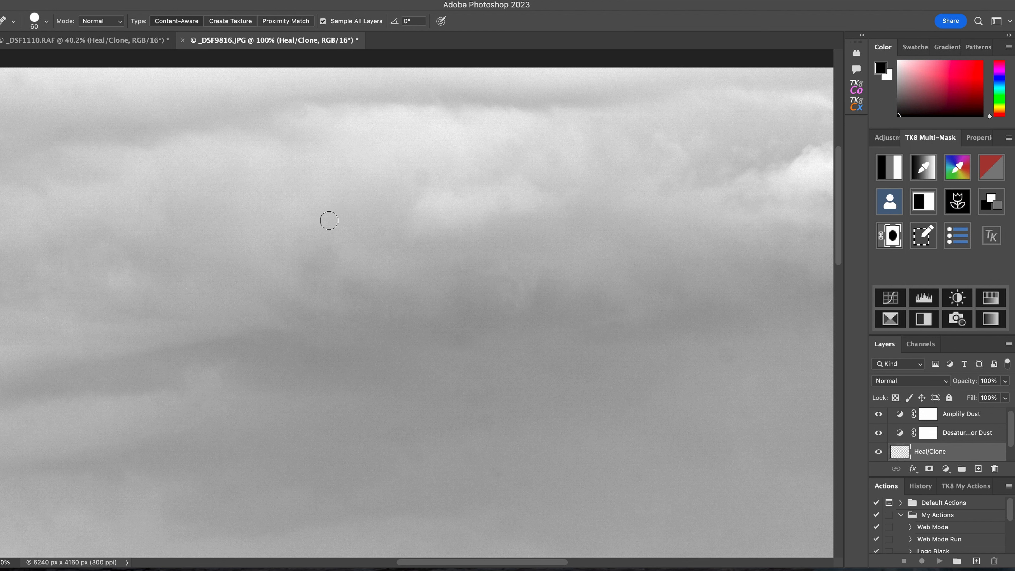
- Heal the faint small dust spot in the clouds on the photo's left side while working at 300% magnification
key("z")
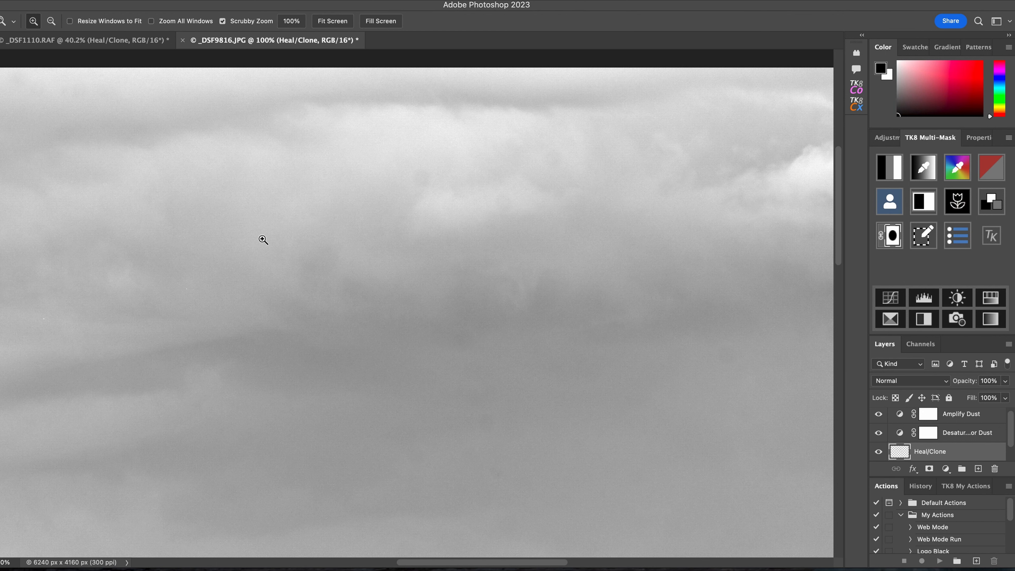
left_click(268, 237)
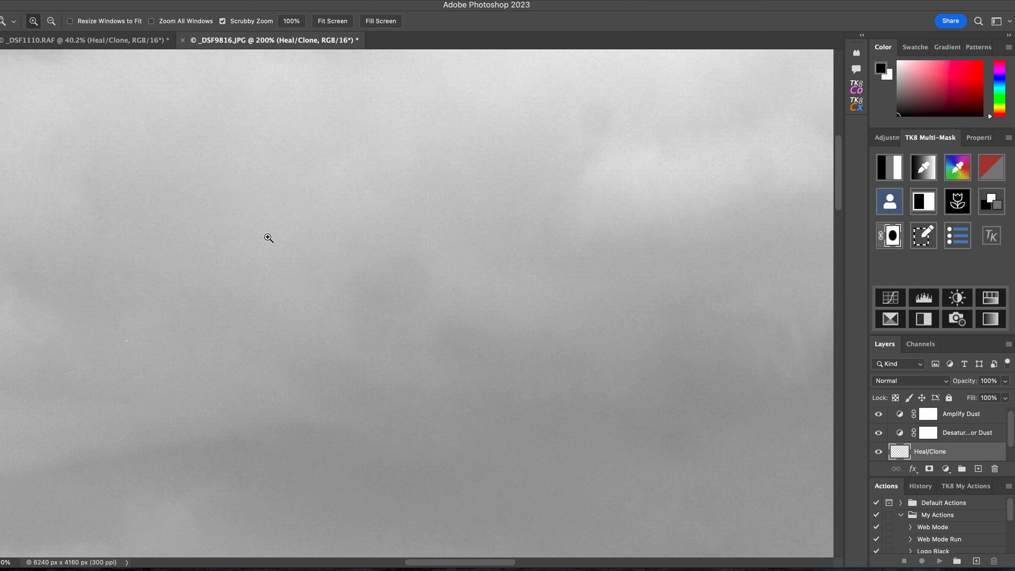
scroll(268, 237, "left", 10)
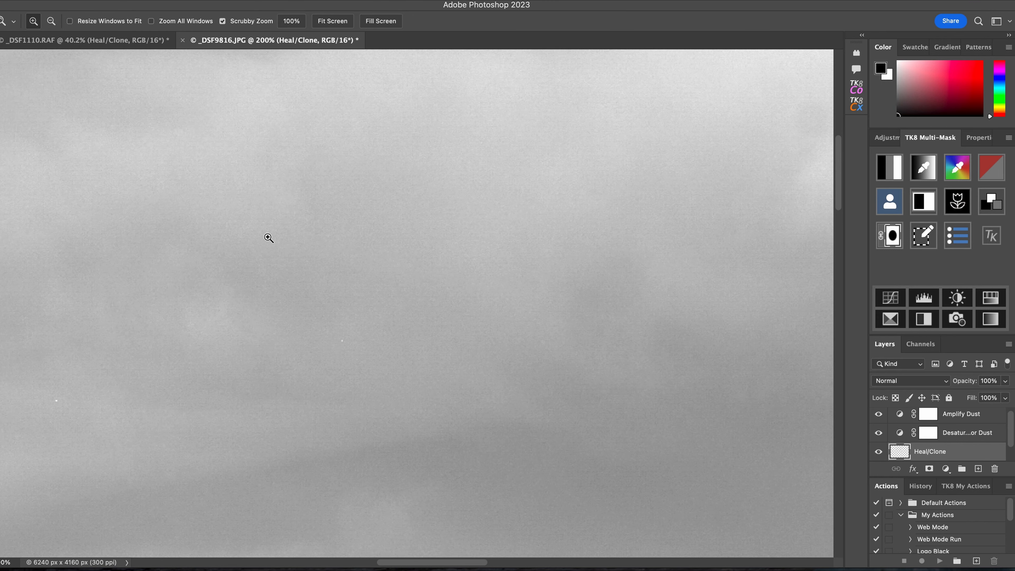
left_click(268, 238)
scroll(268, 237, "left", 10)
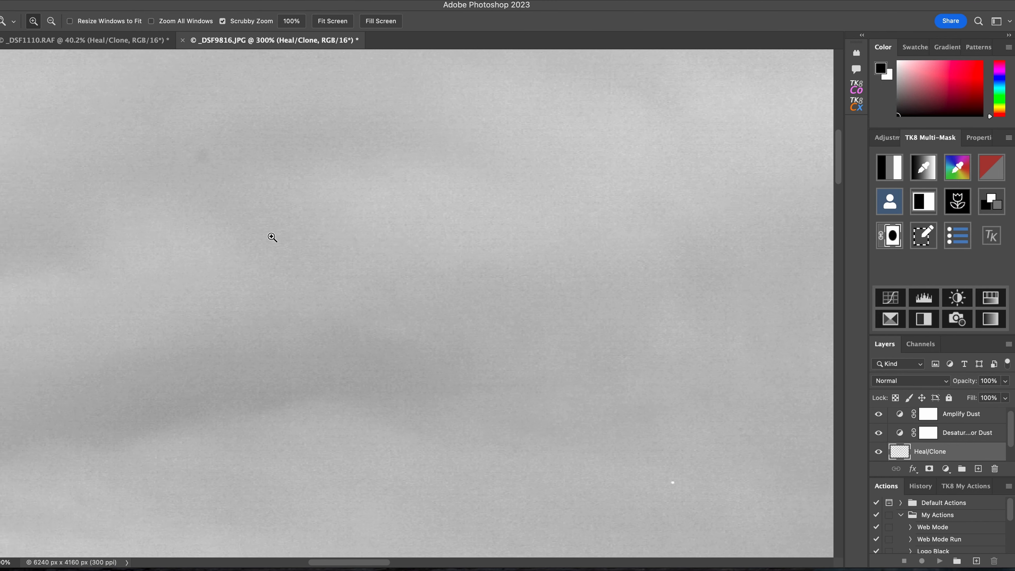
key("j")
scroll(287, 185, "right", 2)
left_click(243, 158)
scroll(292, 195, "up", 3)
scroll(293, 195, "up", 3)
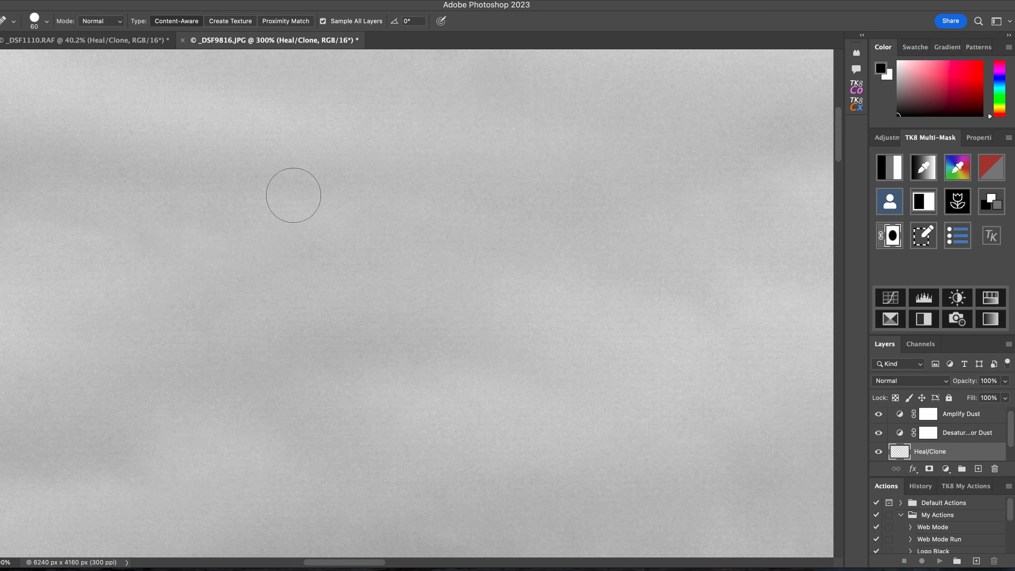
- Heal the faint dust spots near the photo's upper edge while working at 200% magnification
key("z")
right_click(294, 195)
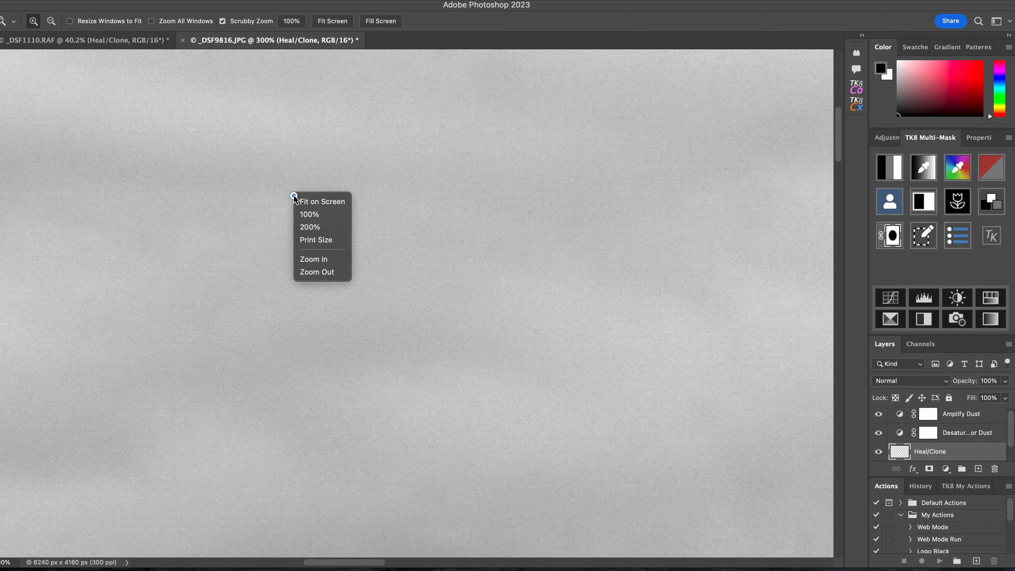
left_click(322, 272)
left_click_drag(255, 227, 337, 218)
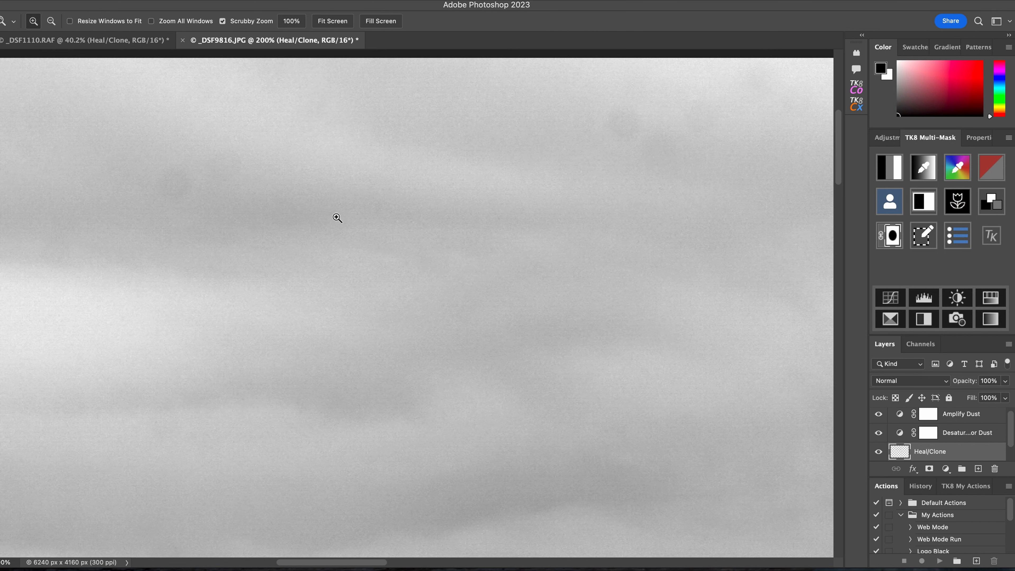
key("j")
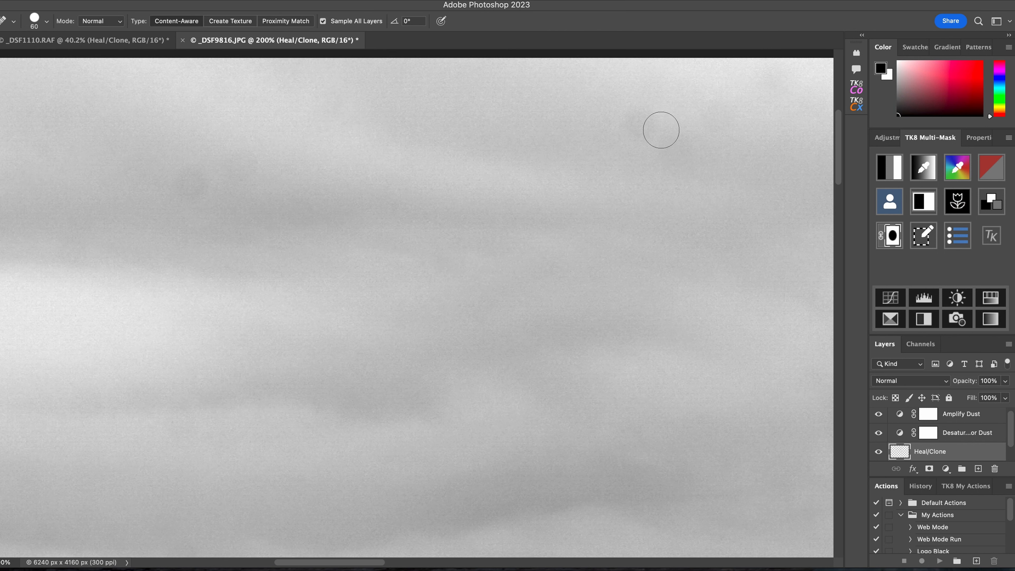
mouse_move(646, 121)
left_mouse_down()
mouse_move(674, 145)
mouse_move(685, 167)
left_mouse_up()
scroll(367, 226, "left", 3)
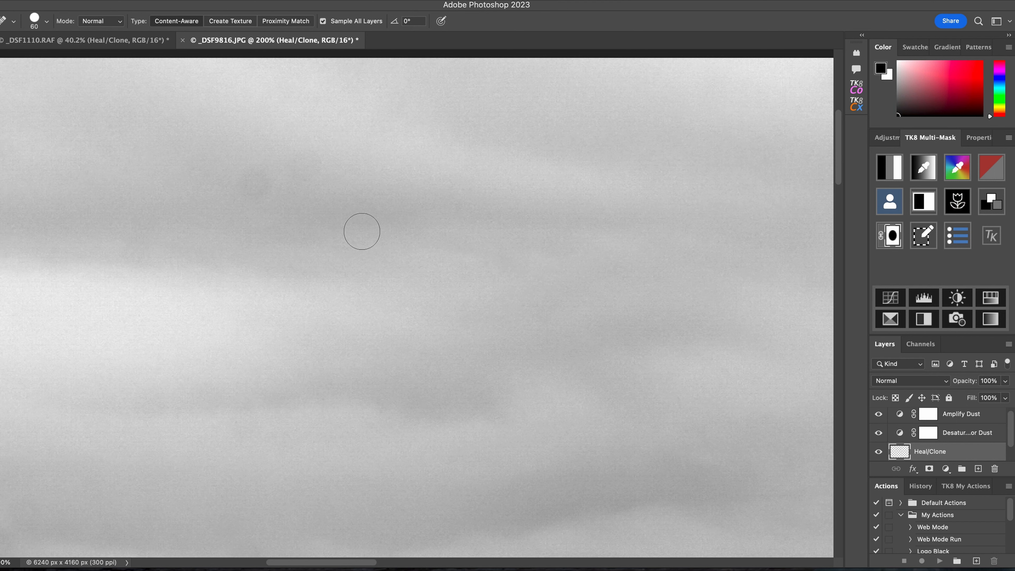
left_click_drag(270, 177, 251, 188)
- Heal the dark oval dust spot in the bright cloud band beside the photo's left edge
scroll(227, 225, "left", 15)
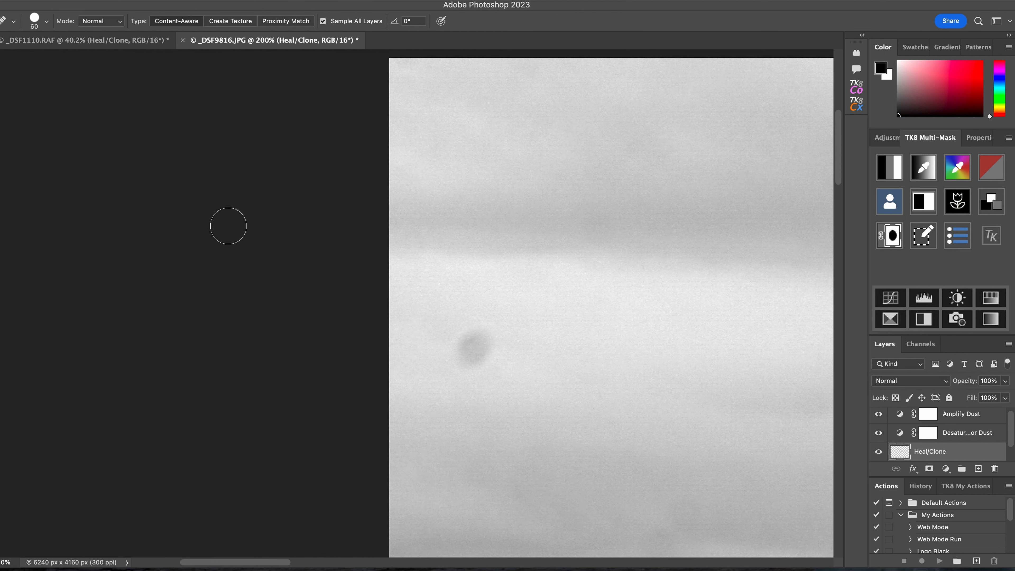
mouse_move(482, 341)
left_mouse_down()
mouse_move(471, 341)
mouse_move(482, 356)
mouse_move(496, 348)
left_mouse_up()
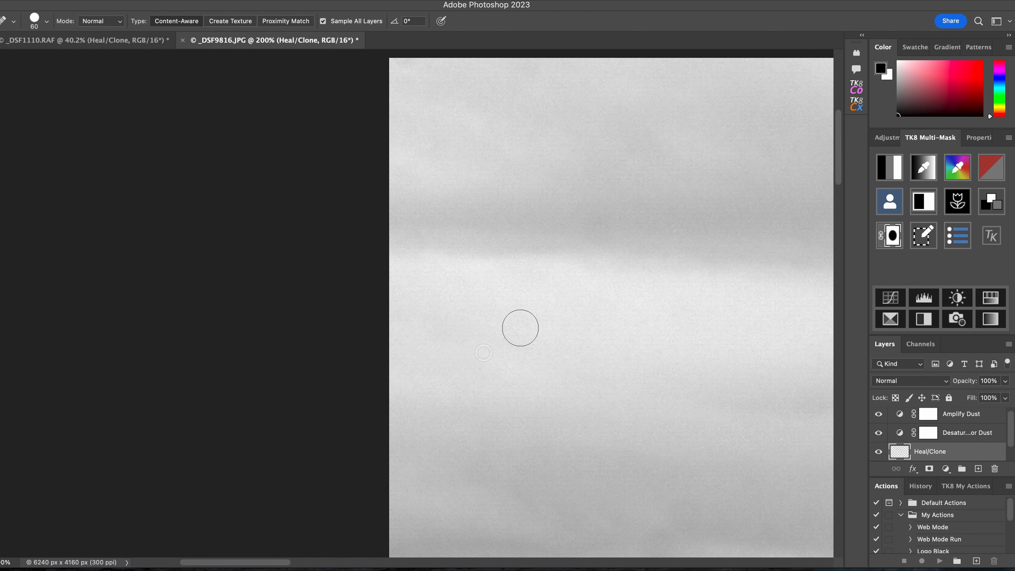
scroll(509, 328, "right", 15)
scroll(503, 326, "right", 15)
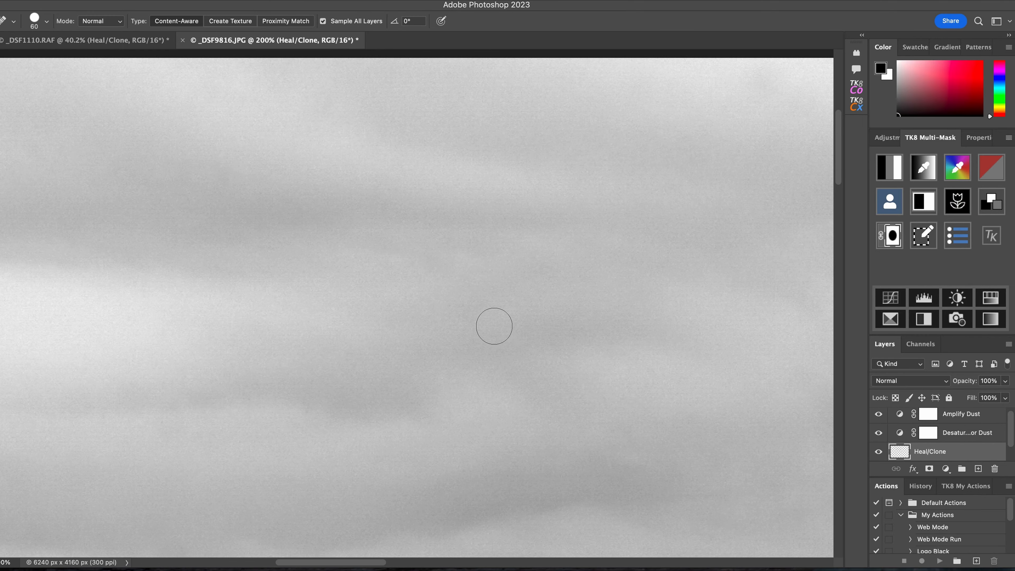
- Heal the two faint dust spots in the pale clouds near the middle of the photo's upper sky
scroll(494, 326, "right", 10)
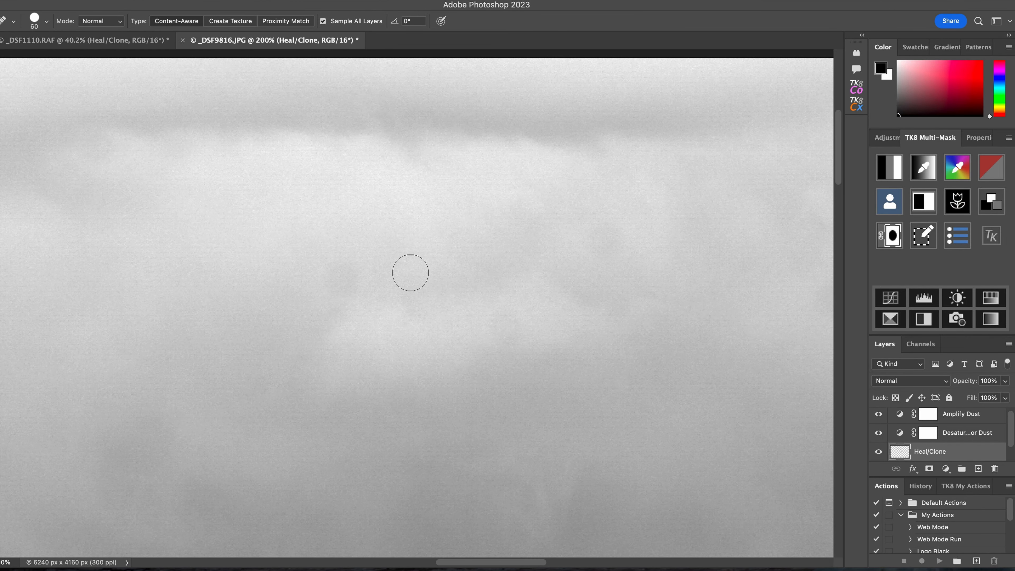
left_click_drag(337, 276, 356, 284)
scroll(529, 373, "right", 10)
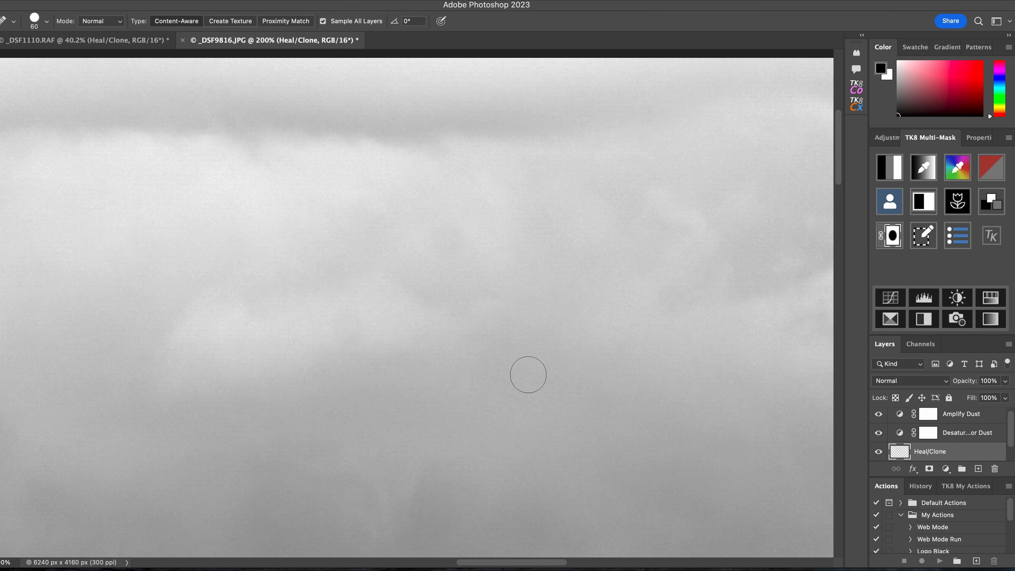
left_click(250, 241)
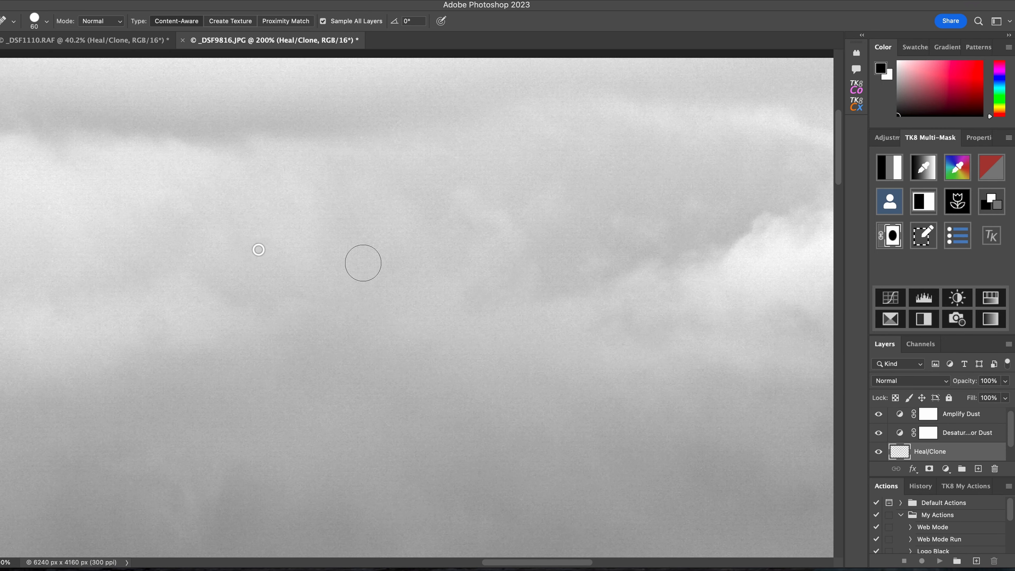
- Heal the faint dust spots in the grey clouds around the lower edge of the bright white cloud
scroll(453, 286, "right", 10)
left_click_drag(515, 271, 599, 339)
left_click_drag(656, 293, 662, 295)
scroll(664, 304, "right", 10)
scroll(664, 305, "right", 3)
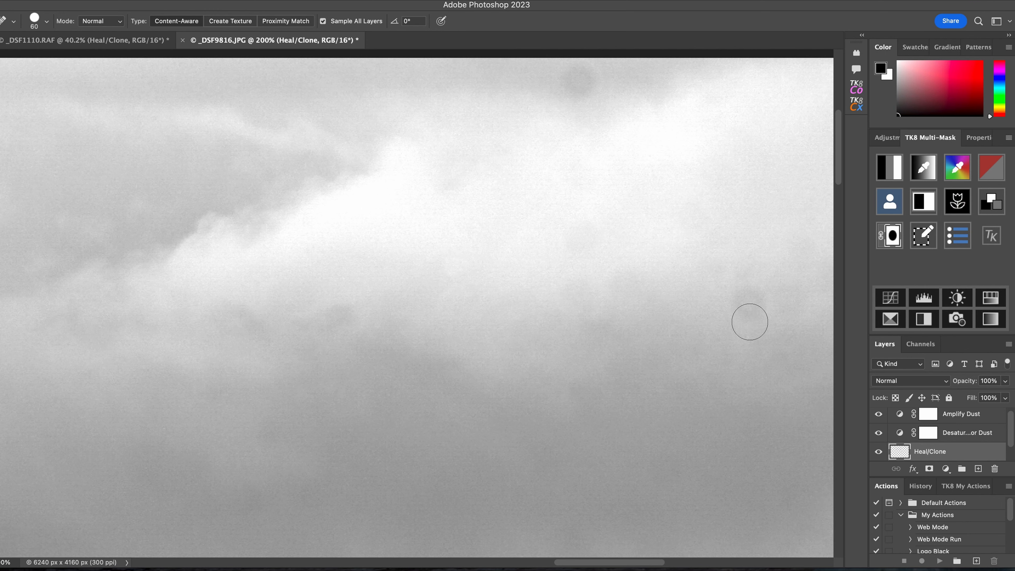
- Heal the dark round dust spots above, below and beside the bright white cloud
left_click_drag(737, 306, 756, 306)
left_click_drag(581, 84, 563, 85)
scroll(594, 197, "right", 5)
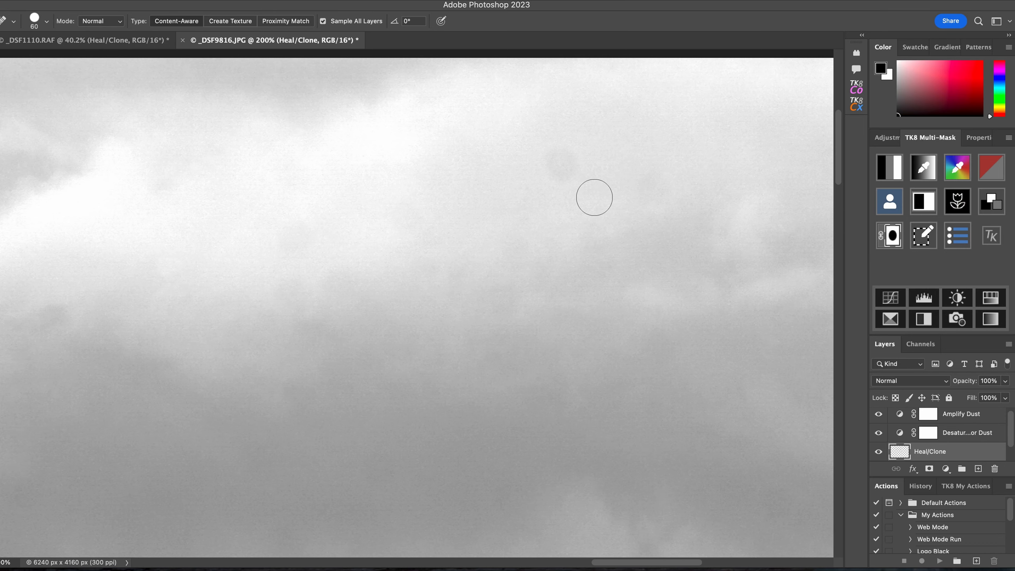
left_click_drag(505, 154, 515, 166)
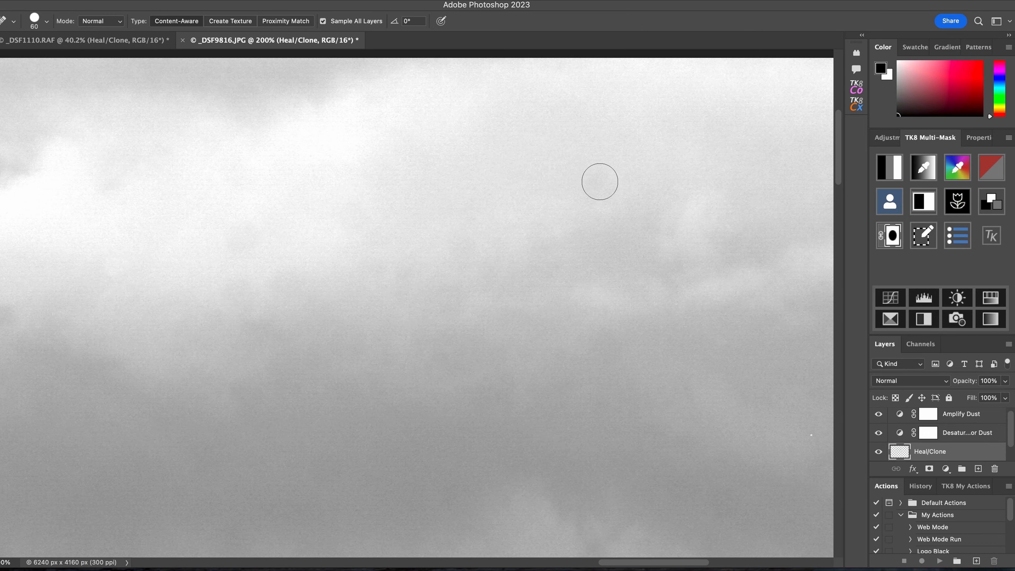
- Heal the remaining faint dust spots in the sky near the photo's right edge
scroll(610, 206, "right", 4)
scroll(612, 216, "right", 4)
mouse_move(662, 267)
left_mouse_down()
mouse_move(686, 267)
mouse_move(712, 200)
mouse_move(694, 267)
left_mouse_up()
left_click(710, 196)
left_click(602, 430)
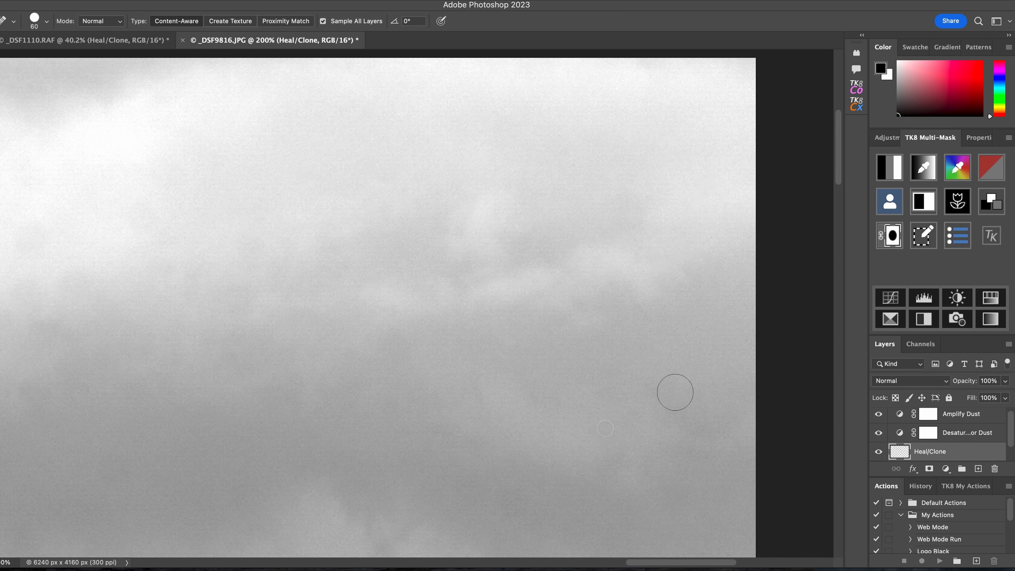
- Delete the Amplify Dust layer together with the desaturation layer directly beneath it
left_click(963, 415)
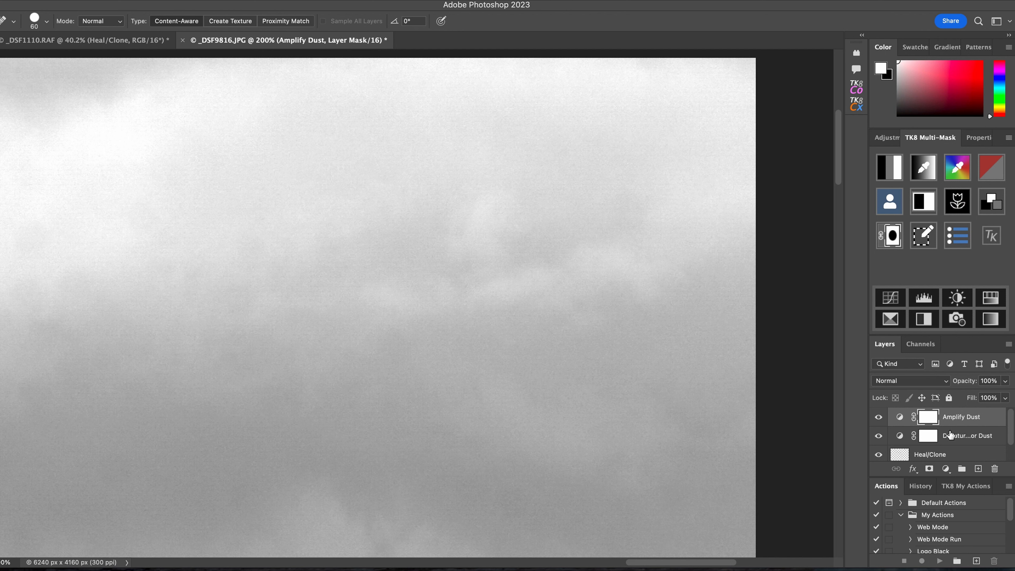
left_click(954, 439, "shift")
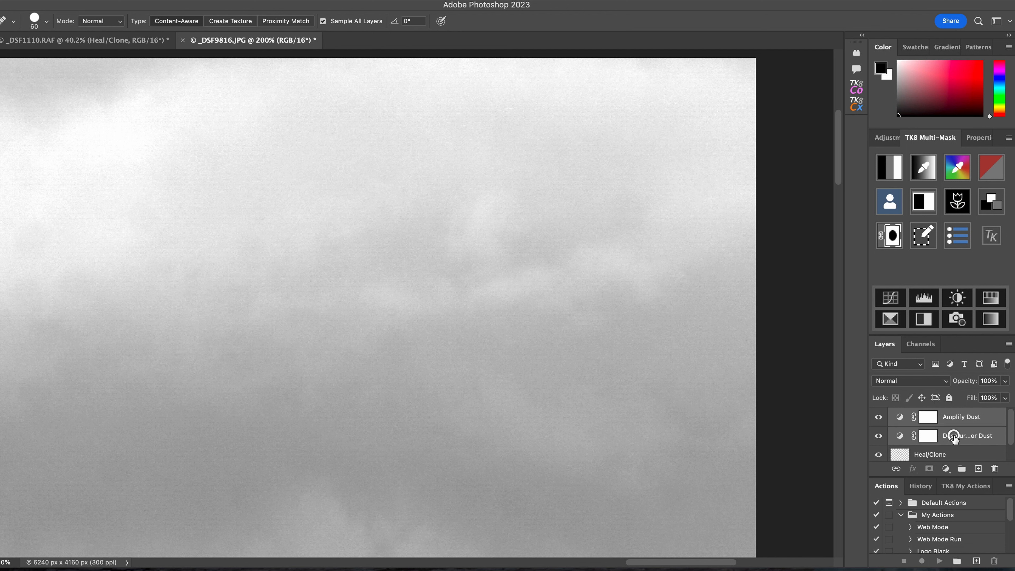
right_click(954, 435)
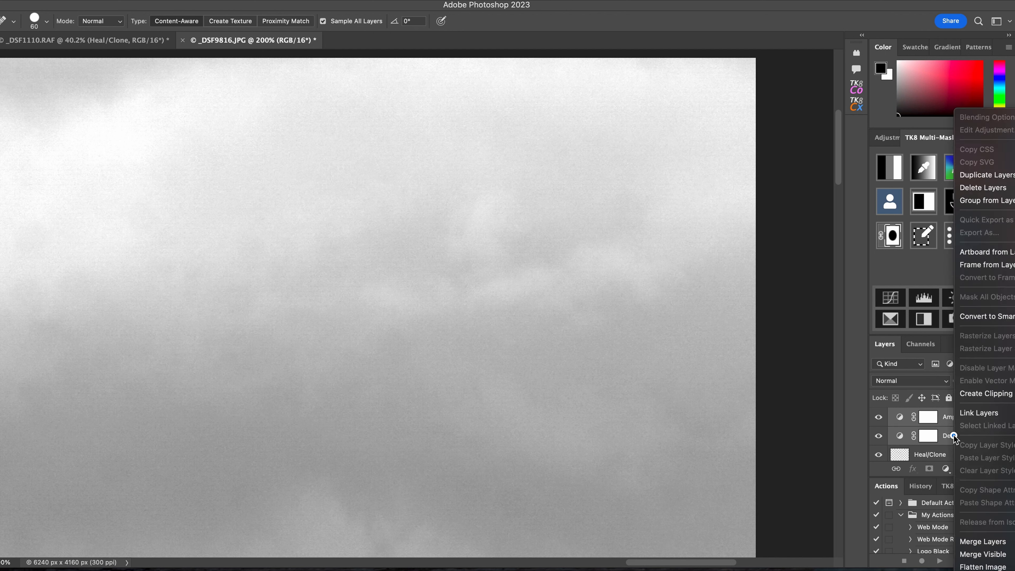
left_click(985, 188)
left_click(584, 181)
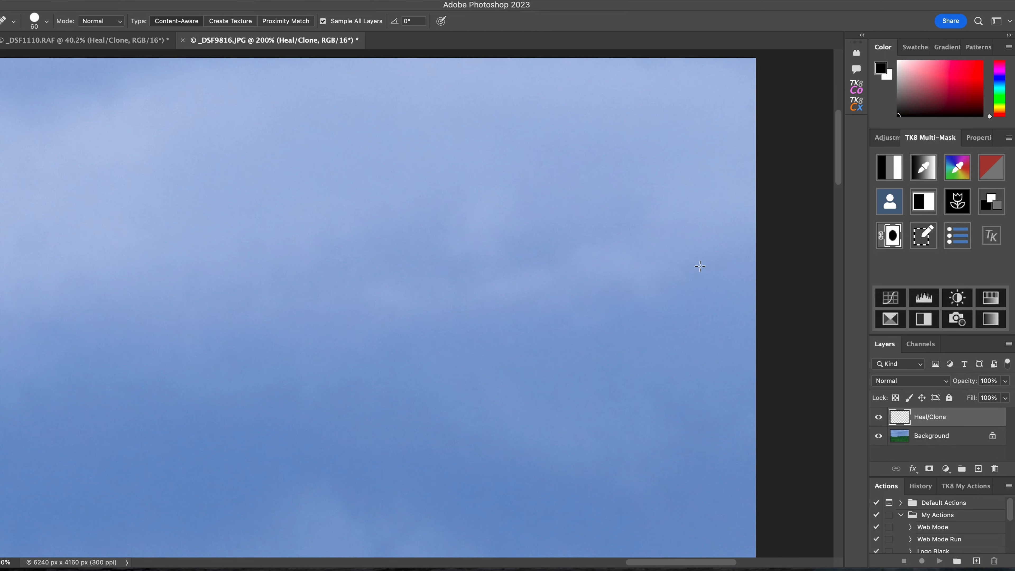
- Fit the photo to the screen with the TK8 view command to review the cleaned sky
left_click(856, 104)
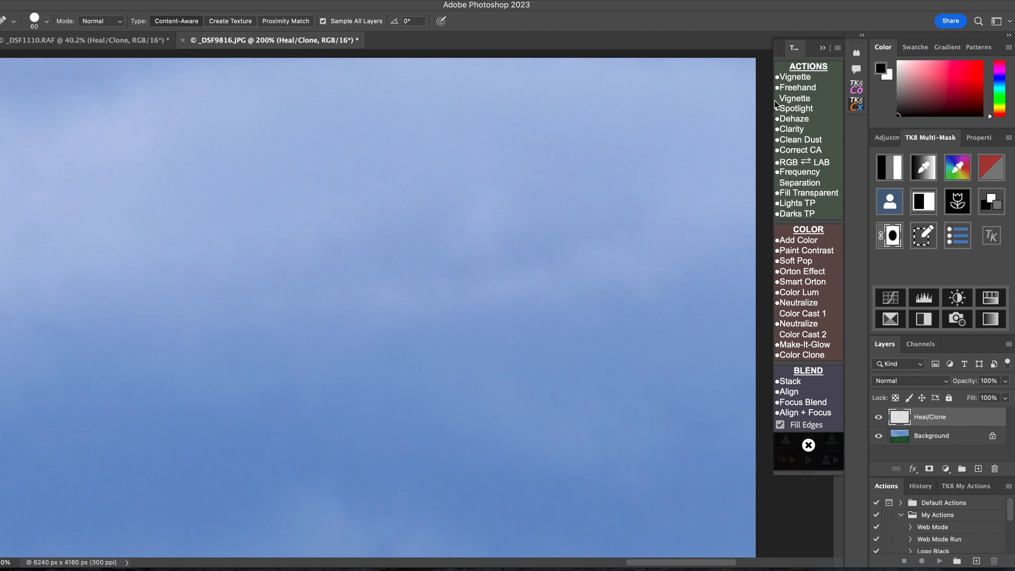
left_click(808, 445)
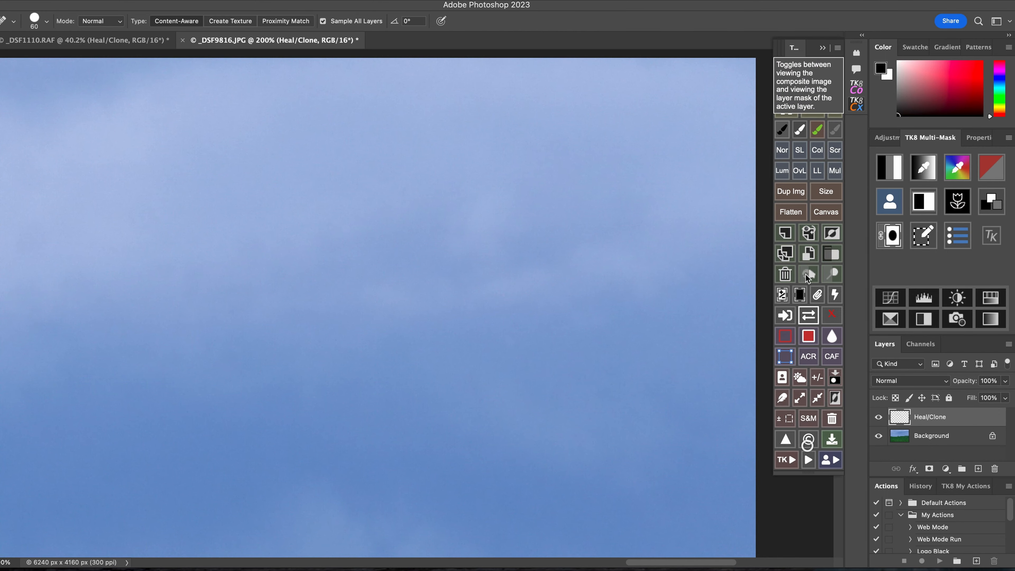
left_click(786, 109)
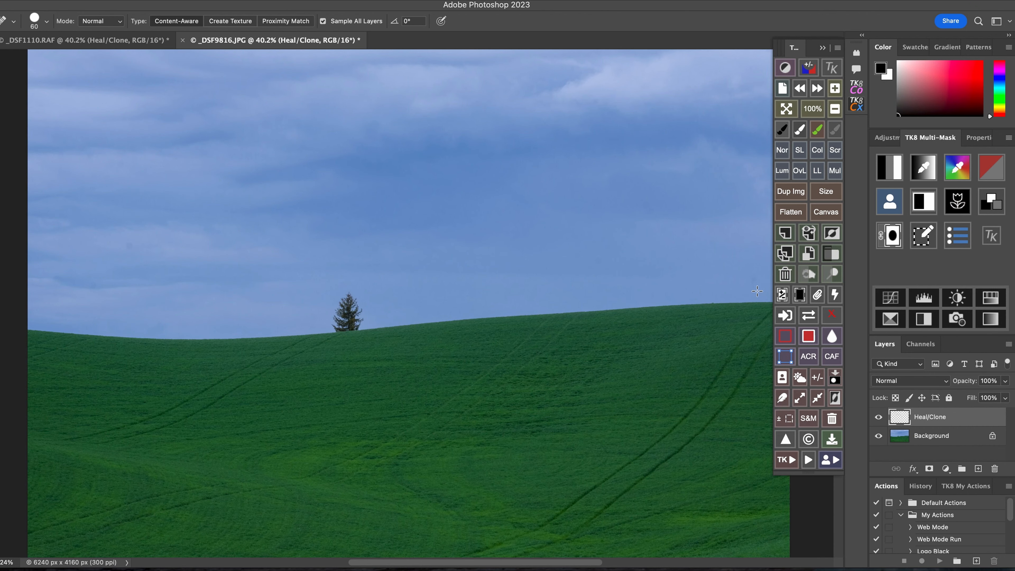
left_click(823, 49)
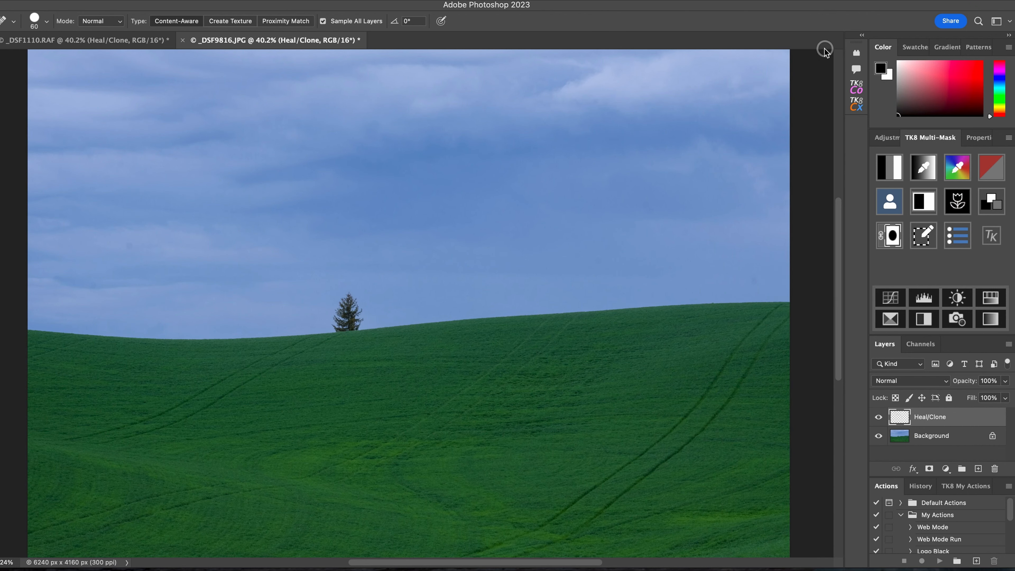